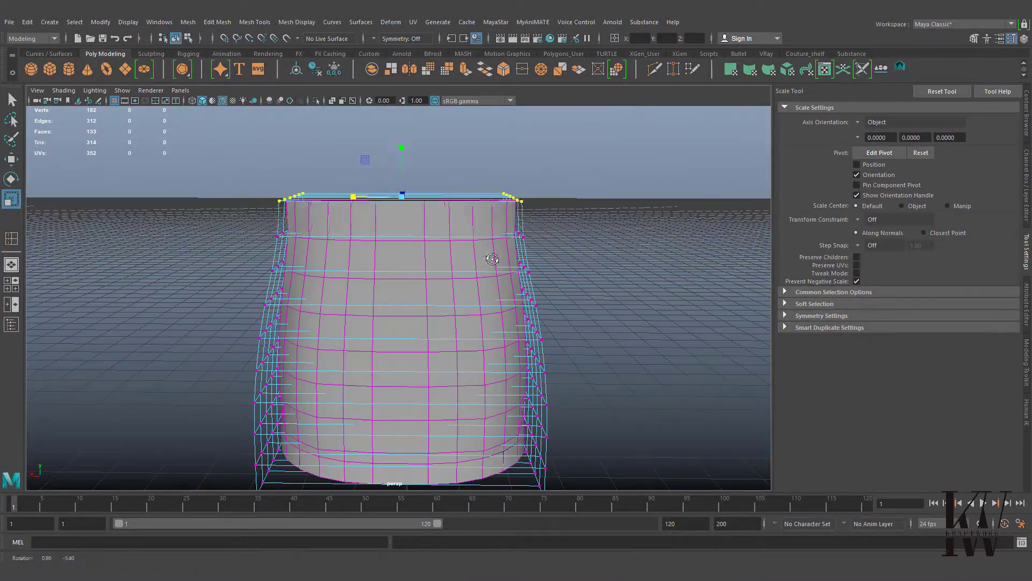
Step: Extrude the chair back faces with Local Translate Z 3, then switch to the UV Editing workspace
left_click_drag(376, 280, 122, 280, "alt")
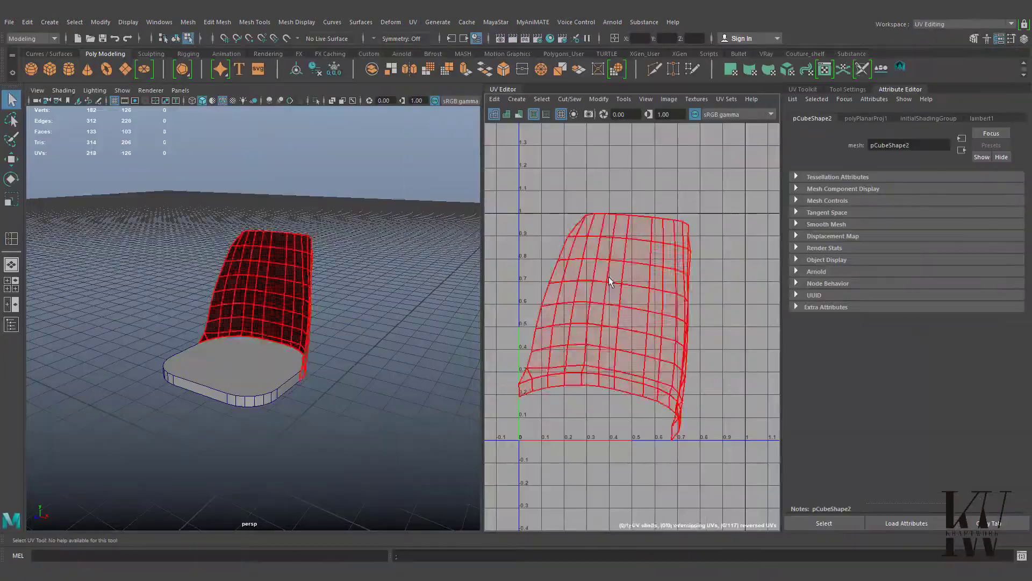
right_click_drag(726, 318, 766, 409)
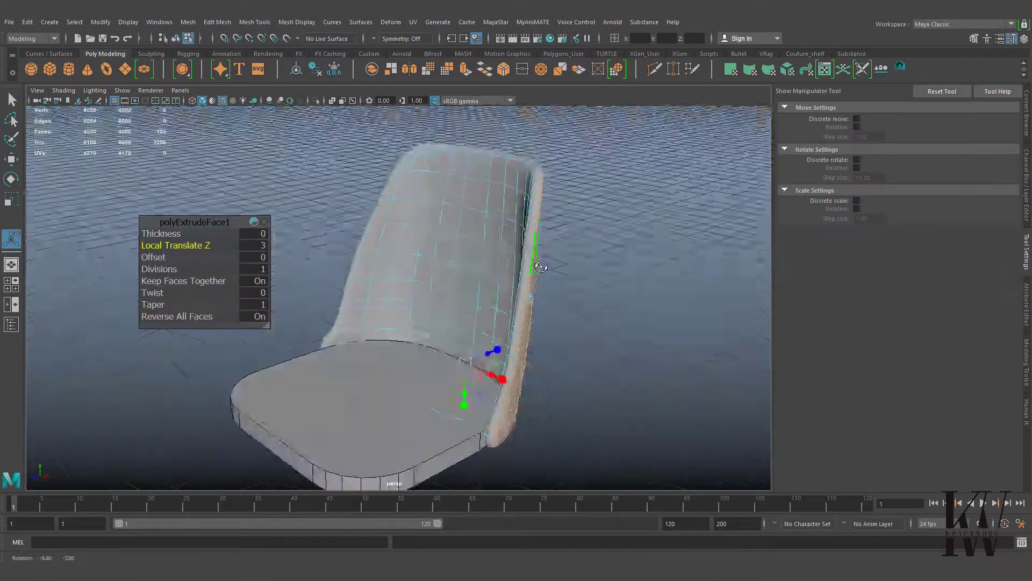
right_click_drag(448, 220, 475, 220)
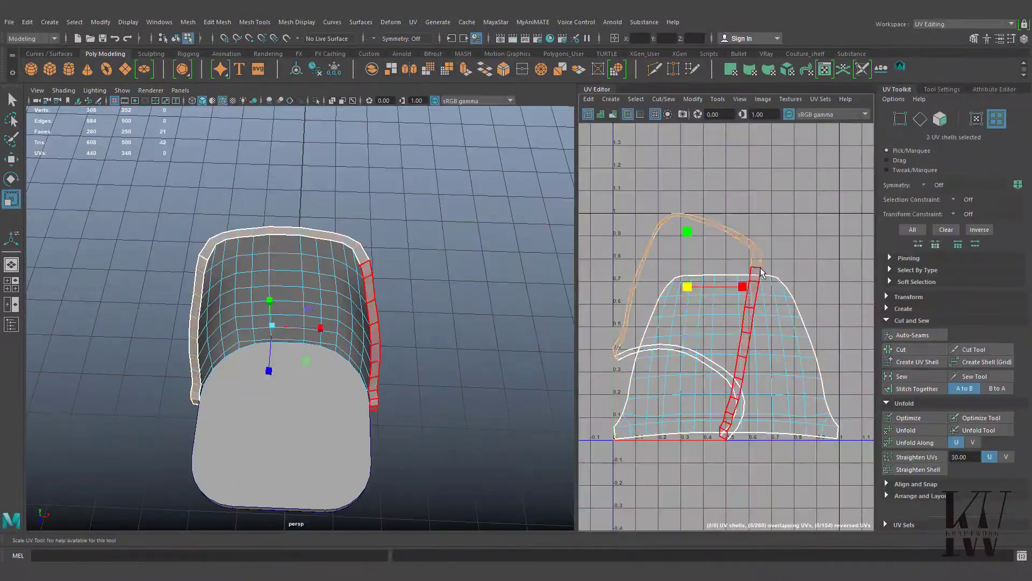
Step: Bring up the UV Toolkit's Cut and Unfold tools for the chair shell's back and rim
right_click_drag(661, 222, 695, 223)
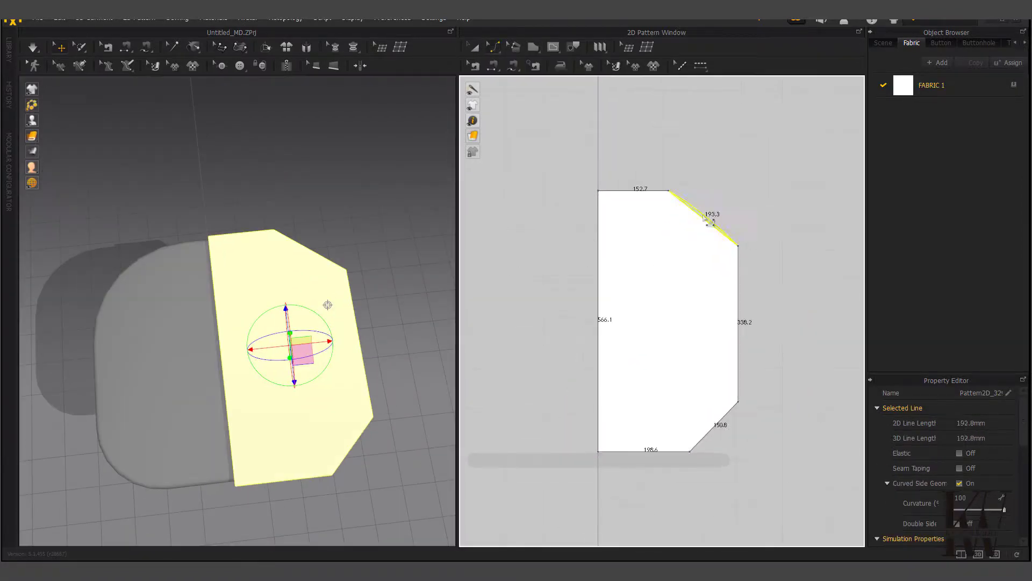
Step: Mirror the half panel across its straight edge using Unfold Symmetric Pattern
right_click(602, 301)
left_click(699, 157)
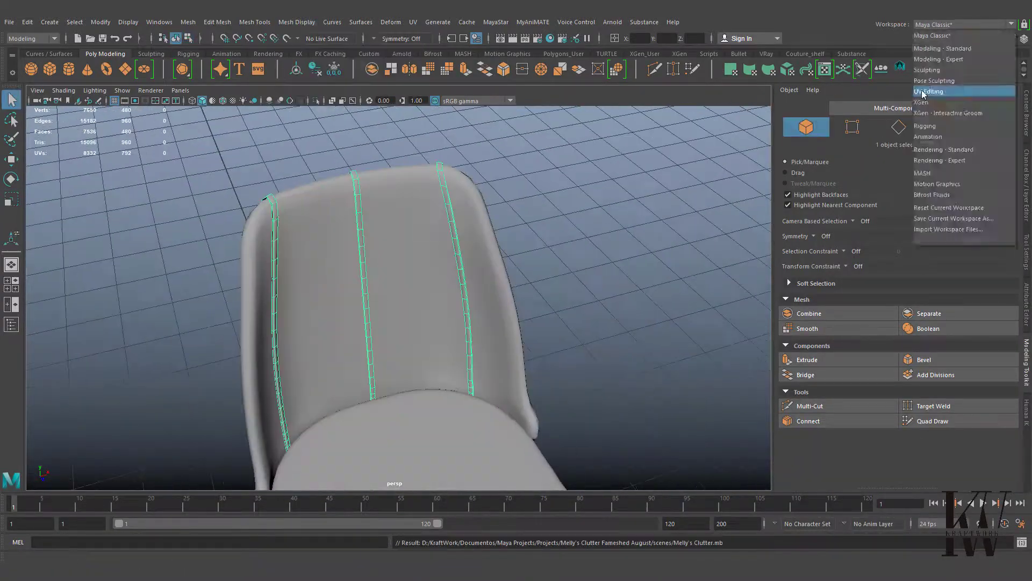
Step: Switch to the UV Editing workspace to unwrap the piping stripe meshes
left_click(924, 92)
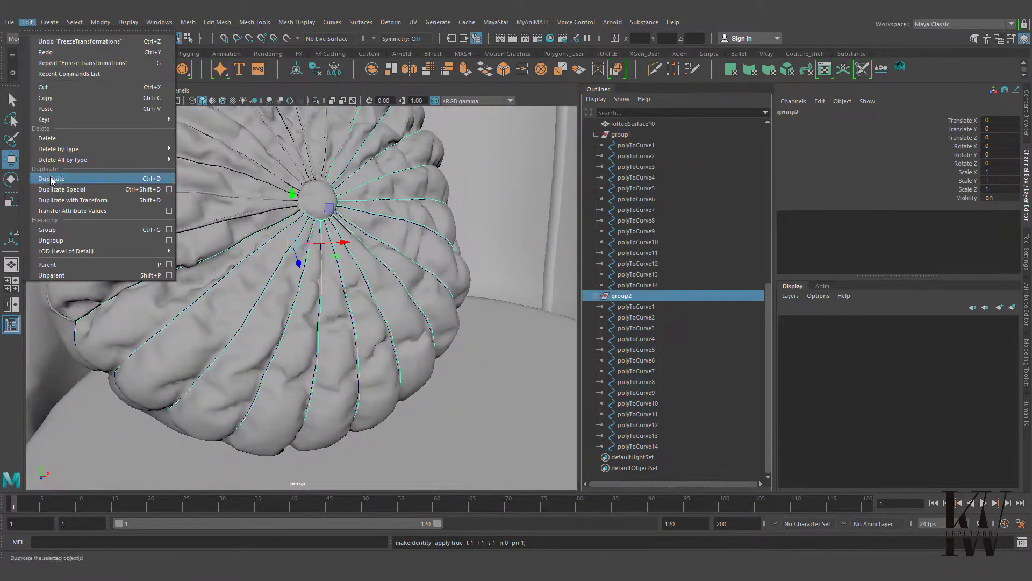
Step: Select the next pair of polyToCurve seam curves and loft them into a strip surface
left_click(654, 179)
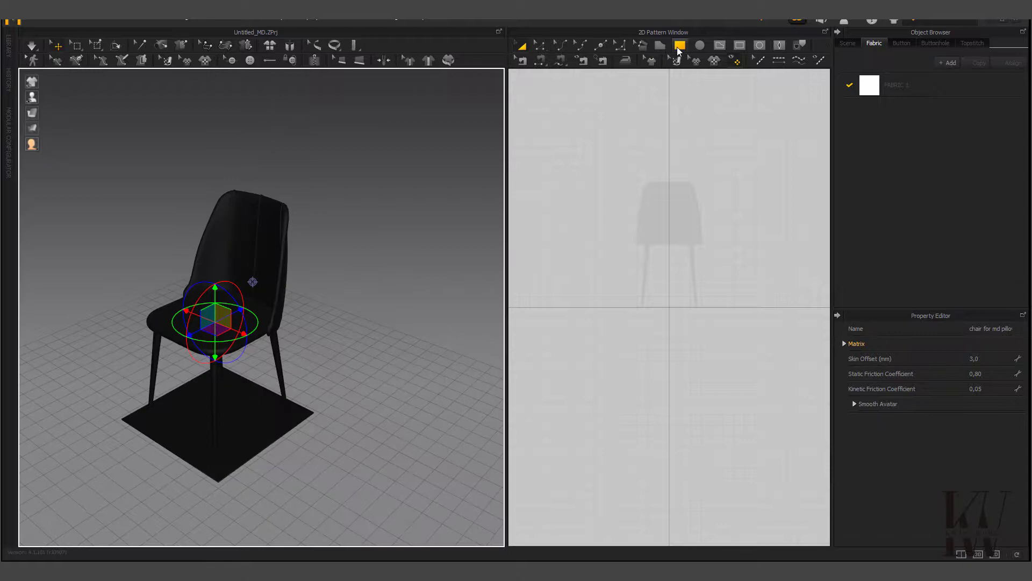
left_click_drag(684, 112, 727, 271)
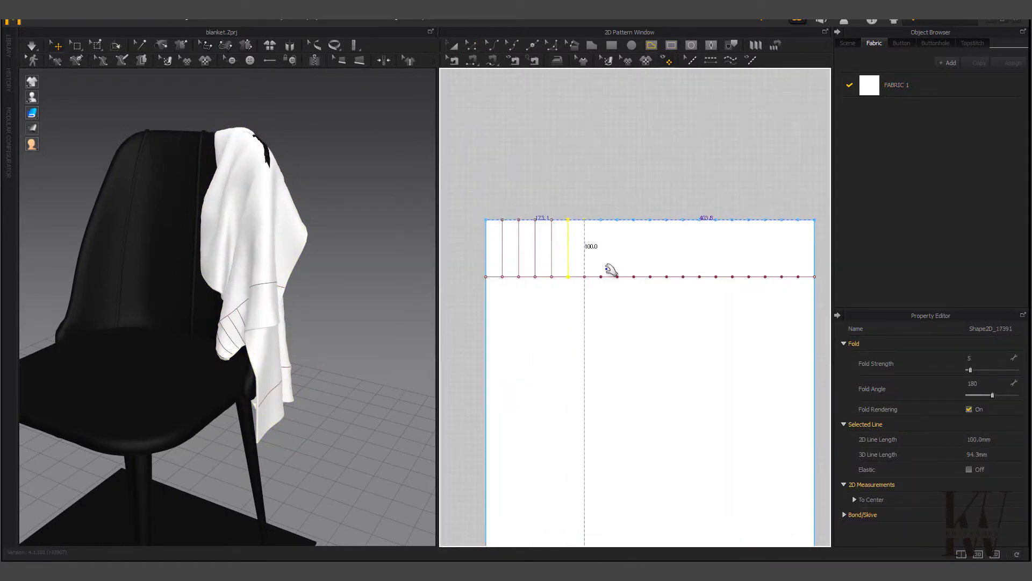
Step: Edit the runner's pattern lines to cut fringe strips at its top and bottom ends
key("z")
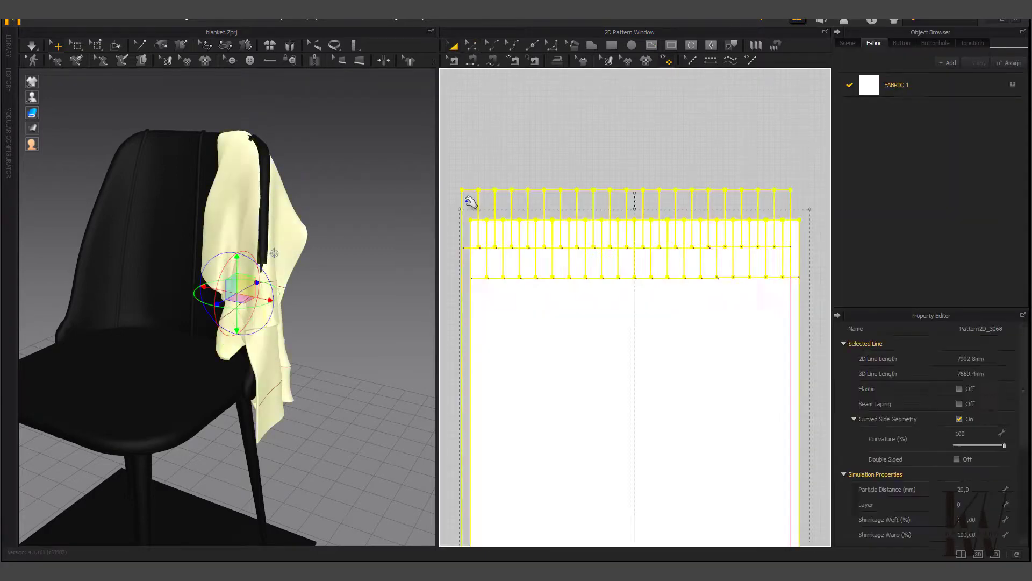
key("z")
left_click(635, 276)
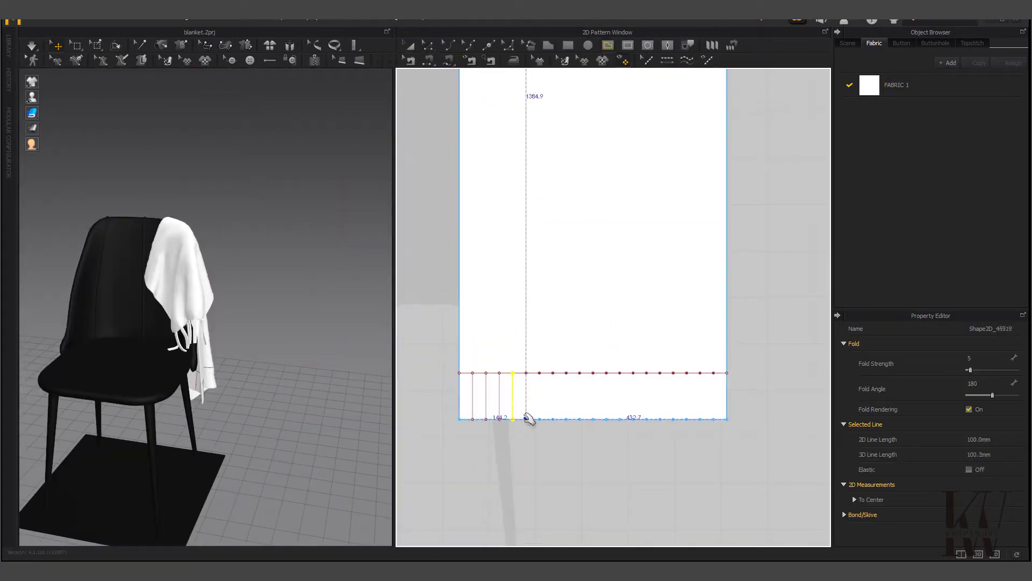
right_click(779, 359)
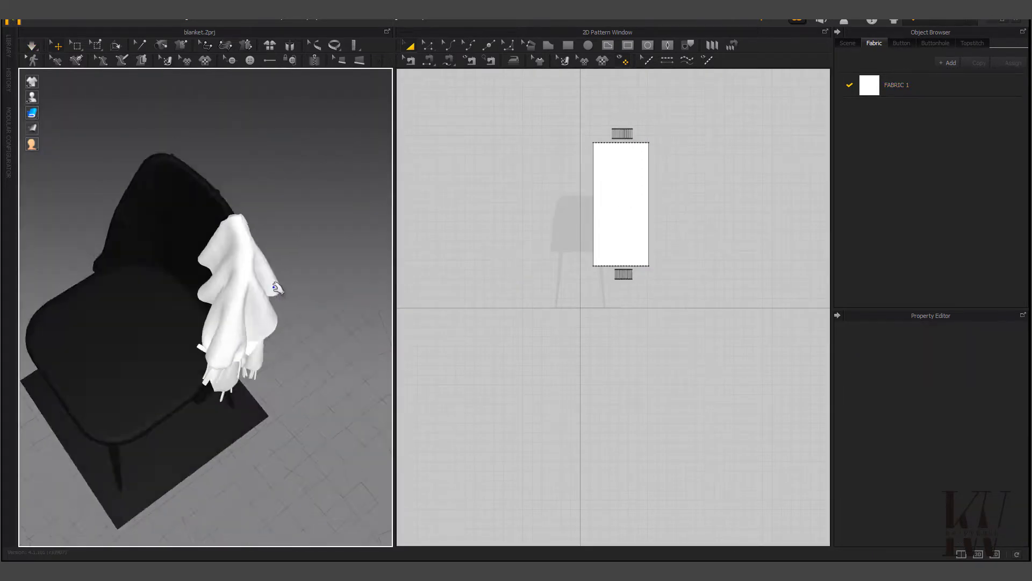
Step: Set the runner fabric to Muslin_Canvas and simulate its drape over the chair
left_click(293, 200)
key("space")
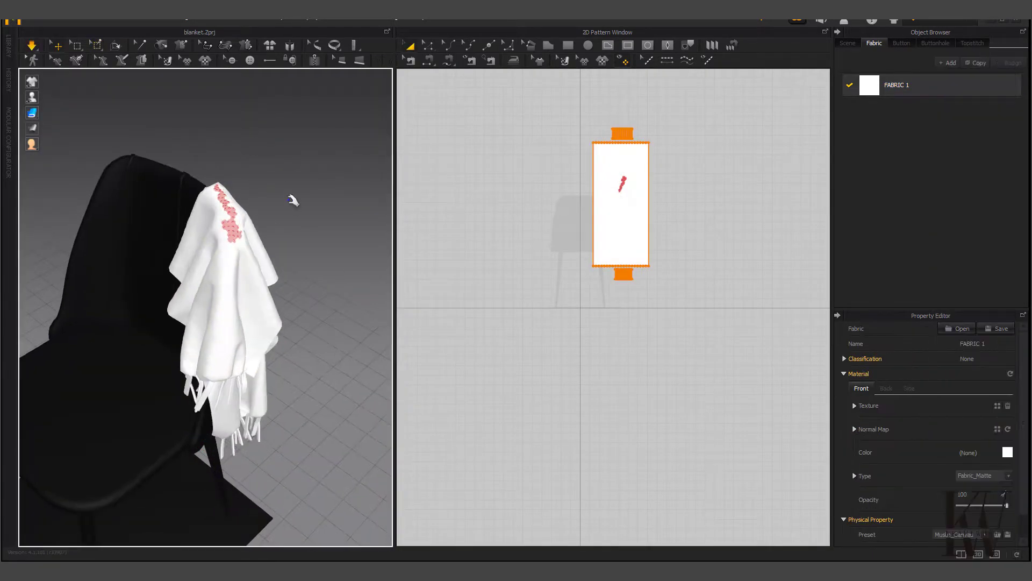
left_click(551, 103)
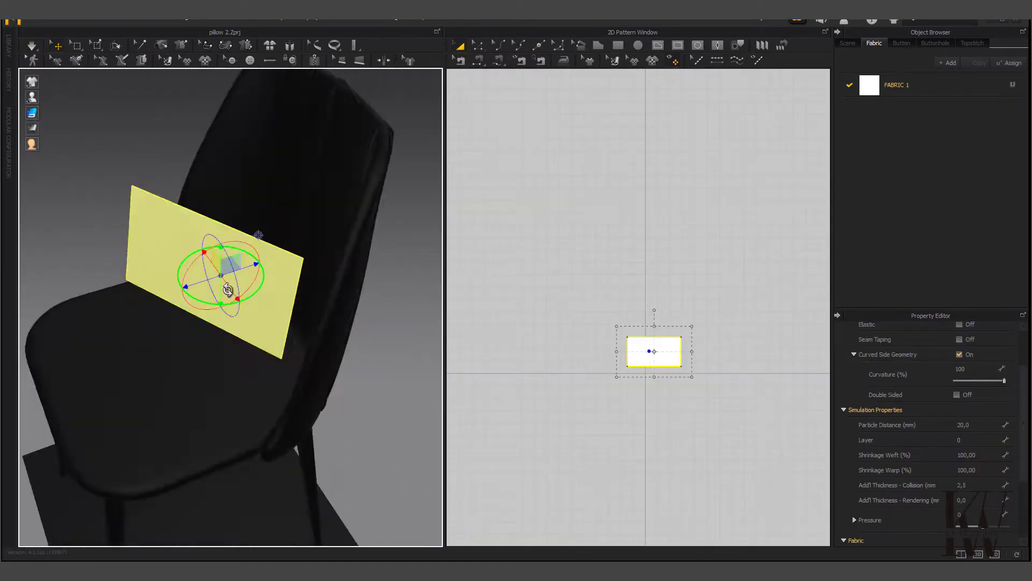
Step: Copy and paste the rectangle pattern into a second panel, then arrange it beside the chair back
key("ctrl+c")
key("ctrl+v")
left_click(670, 305)
right_click_drag(407, 253, 323, 226)
right_click(386, 198)
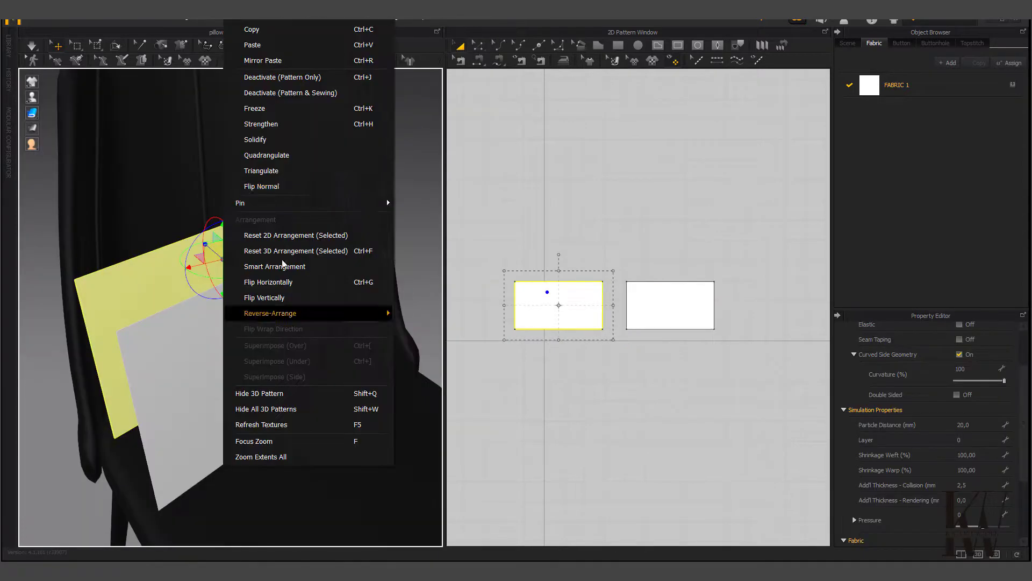
left_click(424, 308)
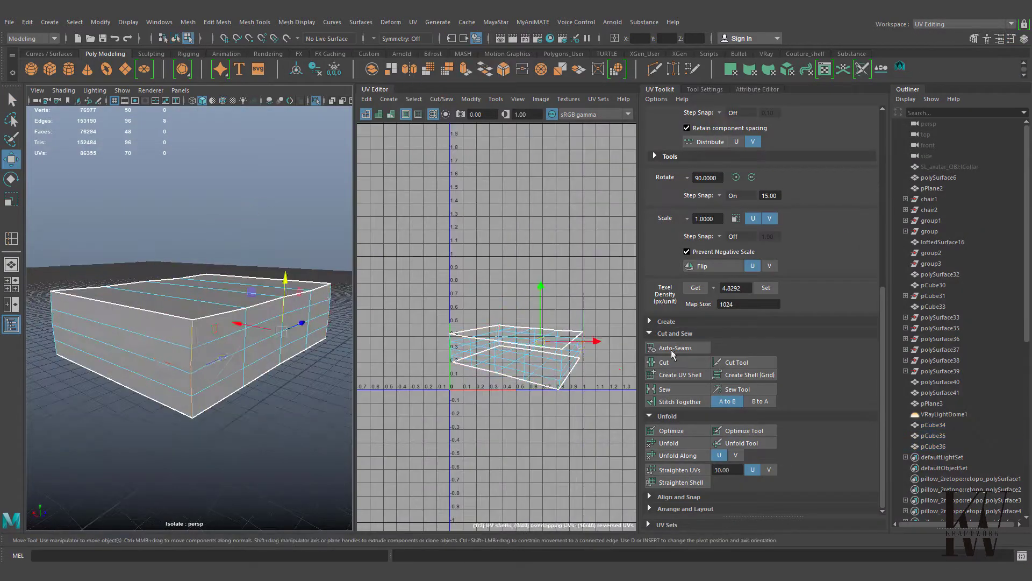
Step: Select the panel's UV faces and rearrange its shells in the UV Editor
right_click_drag(509, 395, 511, 408)
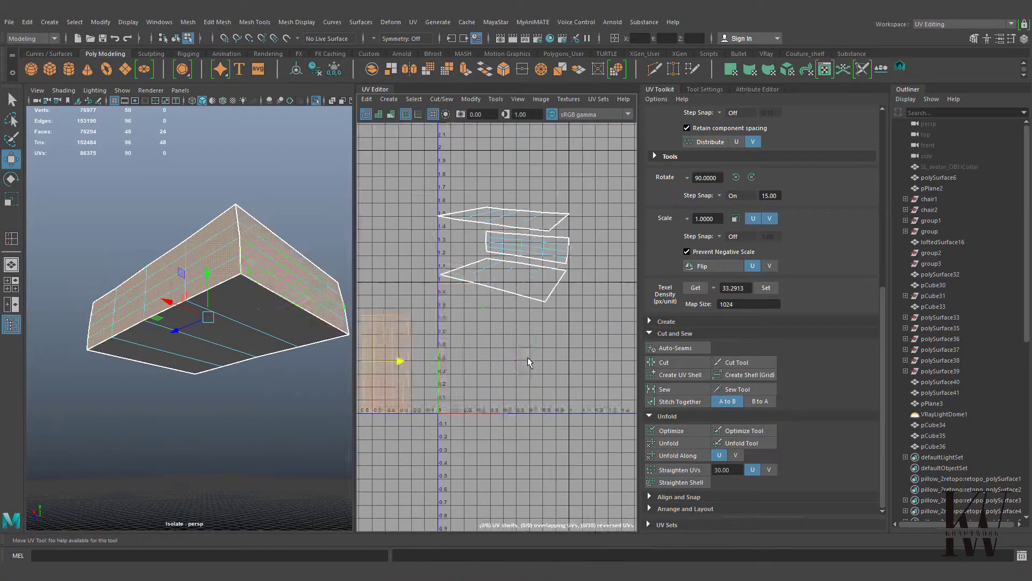
scroll(525, 357, "down", 3)
right_click_drag(472, 277, 467, 364)
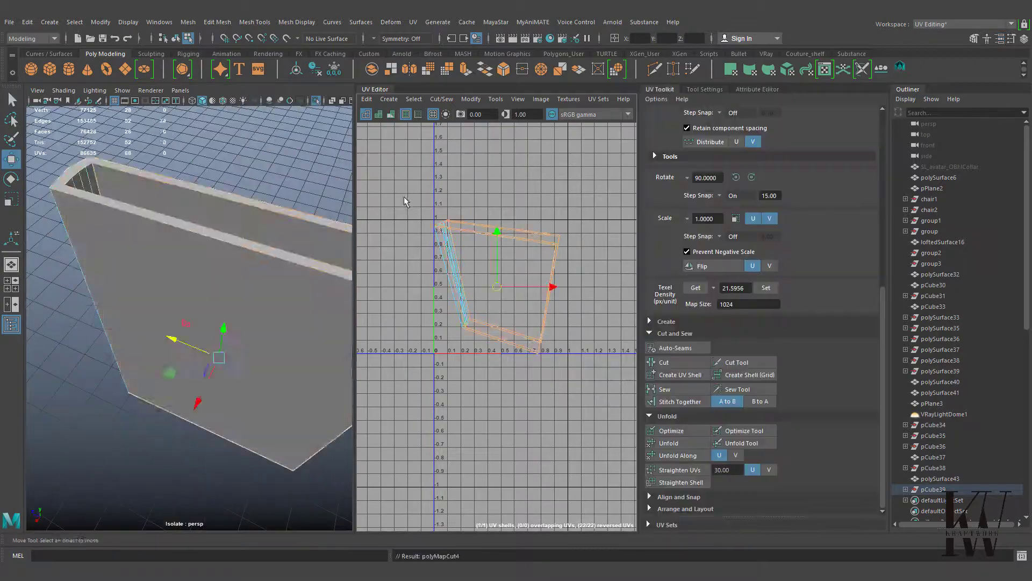
right_click_drag(502, 293, 519, 398)
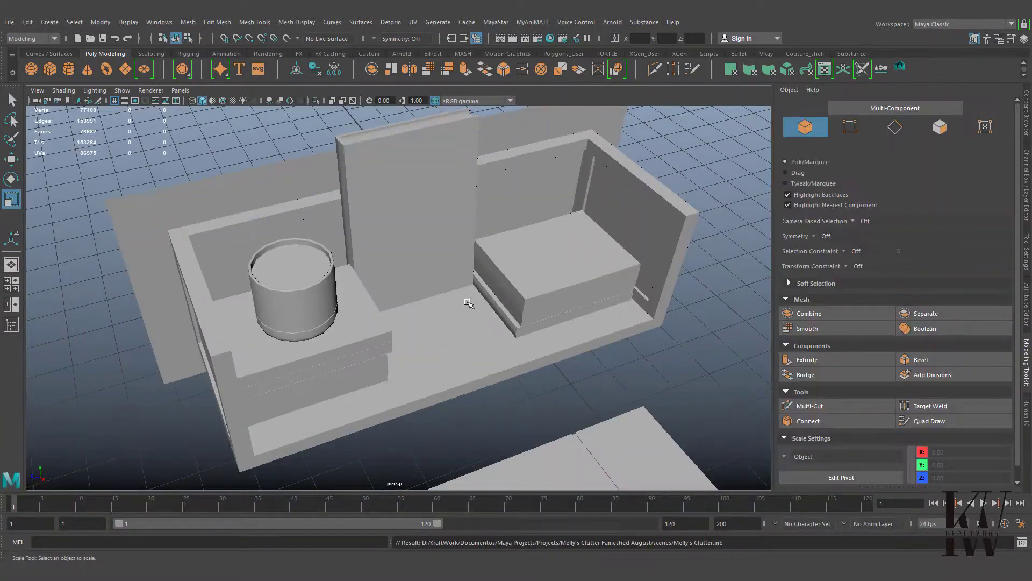
Step: Draw an EP Curve cable path from the cylinder over the shelf edge and adjust its points
left_click(80, 72)
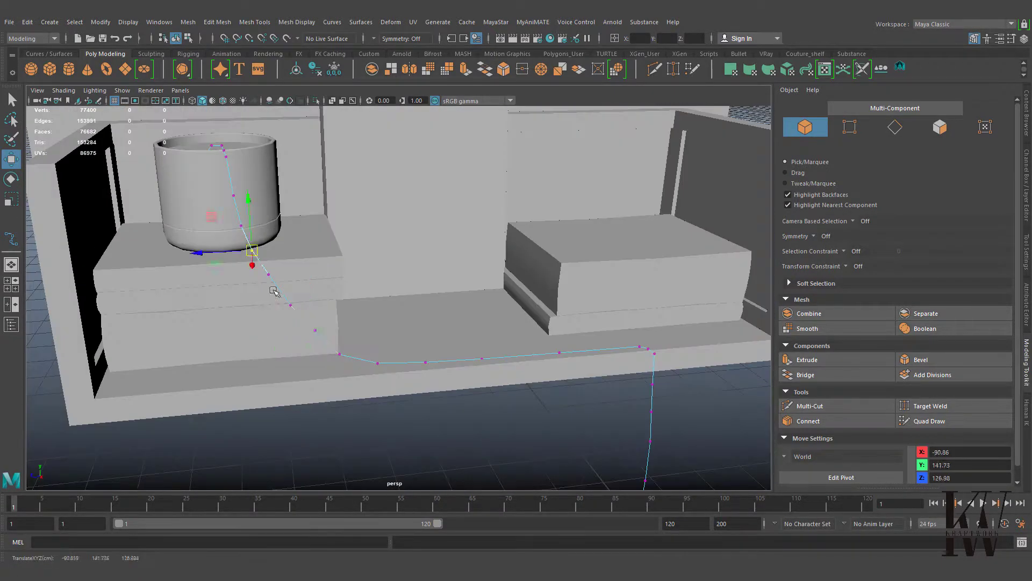
key("w")
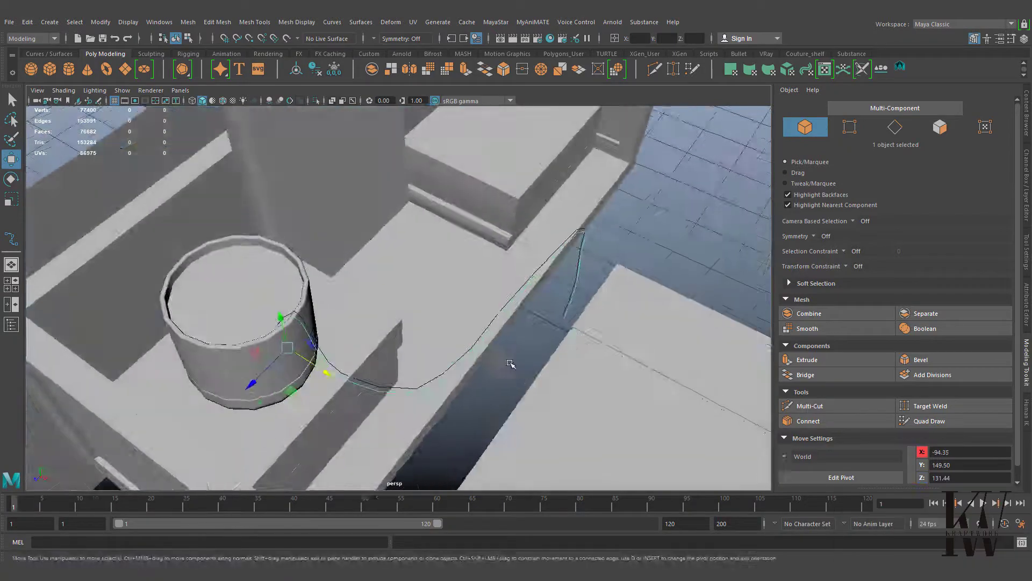
mouse_move(330, 307)
left_mouse_down("alt")
mouse_move(314, 356)
mouse_move(500, 351)
left_mouse_up("alt")
left_click(494, 347)
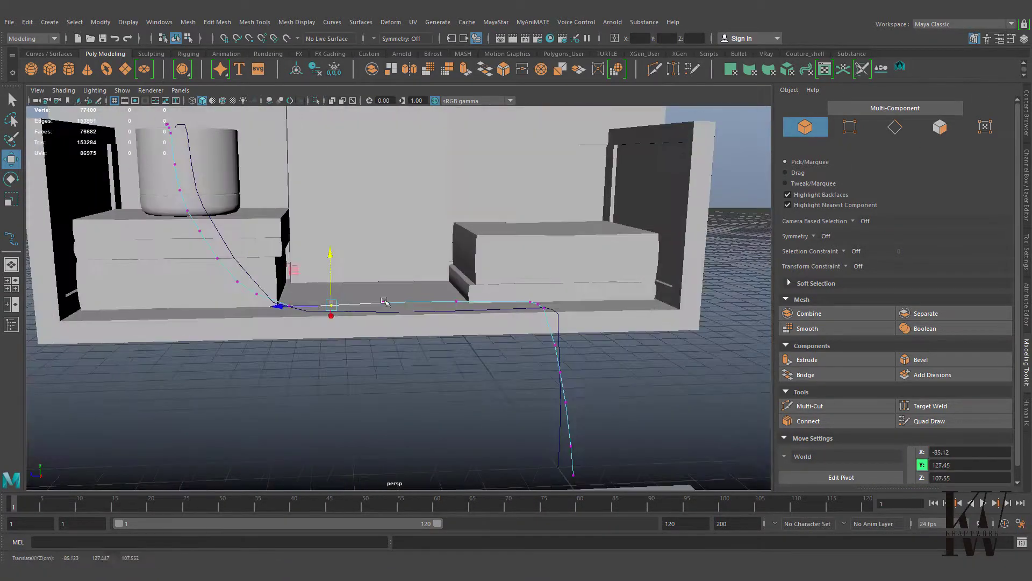
key("ctrl+1")
key("ctrl+a")
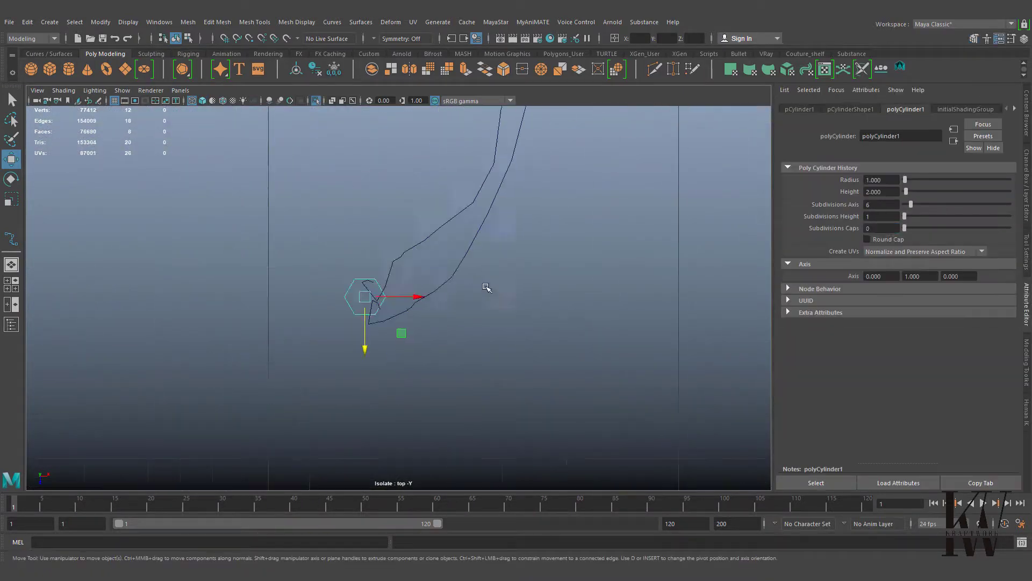
key("space")
key("space")
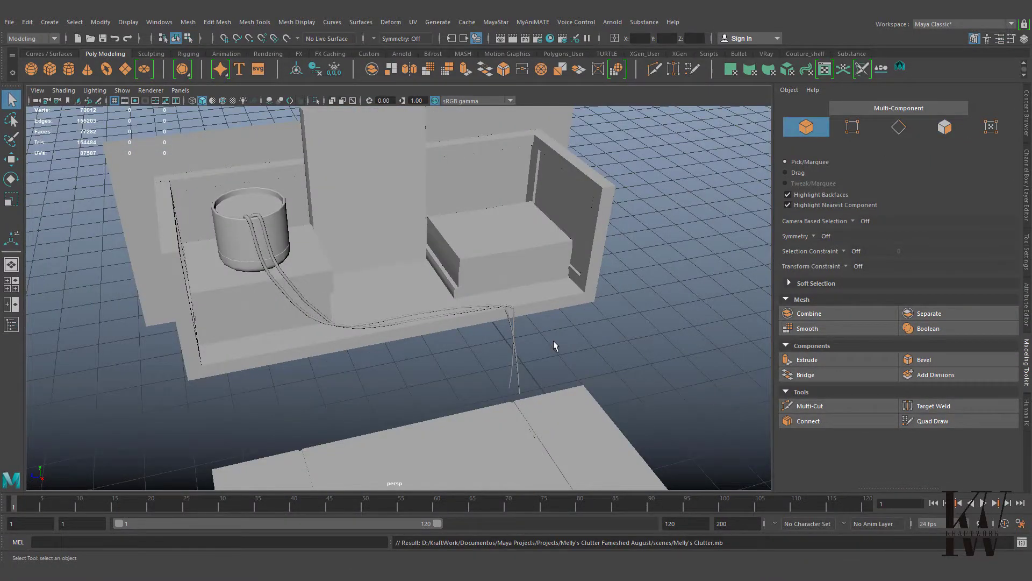
Step: Select and scale the cable tube, frame it, then return the teardrop prop to Object Mode
left_click(376, 325)
key("r")
key("f")
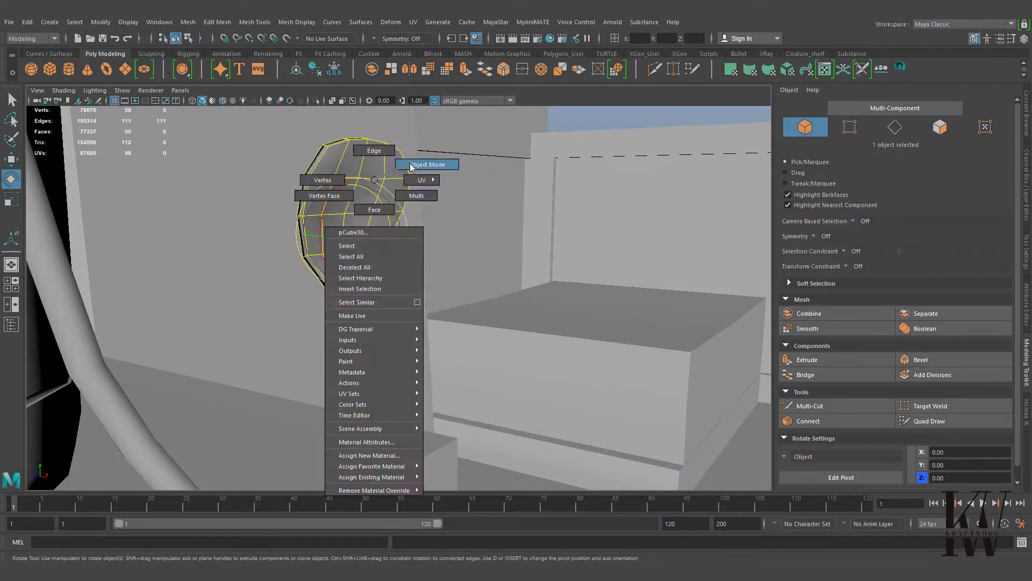
left_click(411, 165)
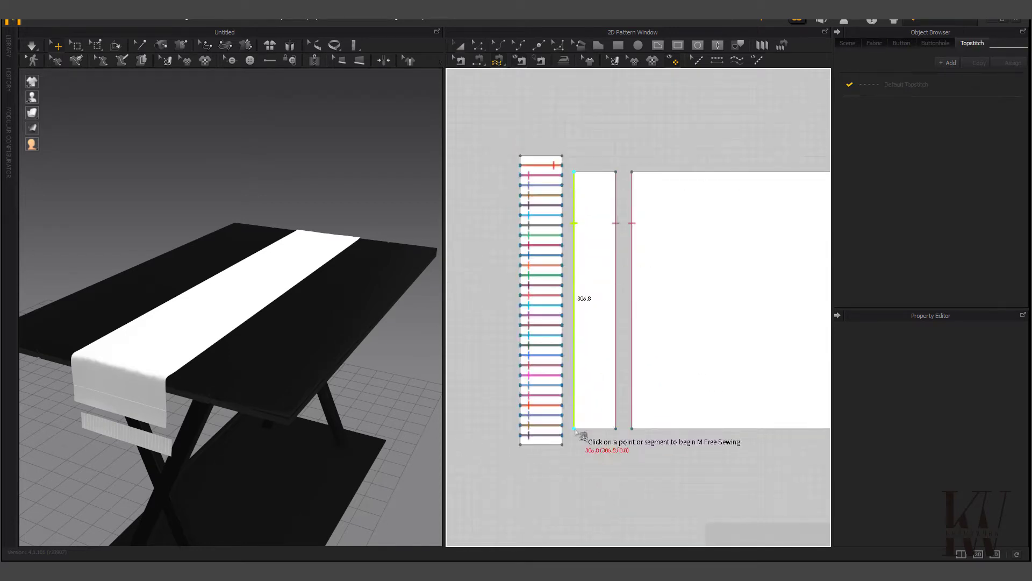
Step: Free-sew the fringe strip along the runner's end edge
left_click(574, 429)
scroll(567, 244, "up", 3)
left_click(613, 323)
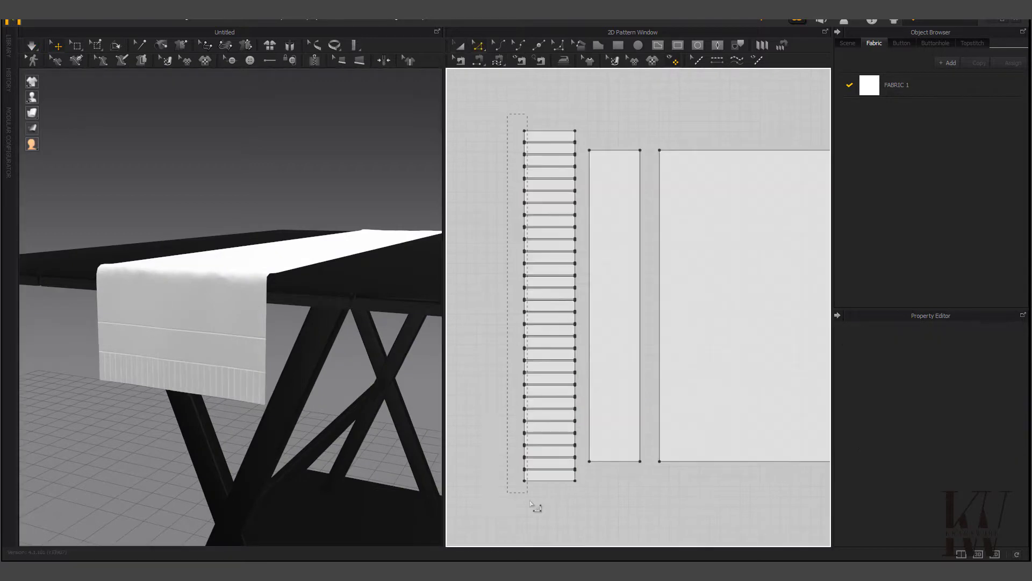
Step: Shorten each fringe strand edge with Change Length at Start to form loose tassels
left_click(527, 156)
type("7")
key("Return")
left_click(529, 221)
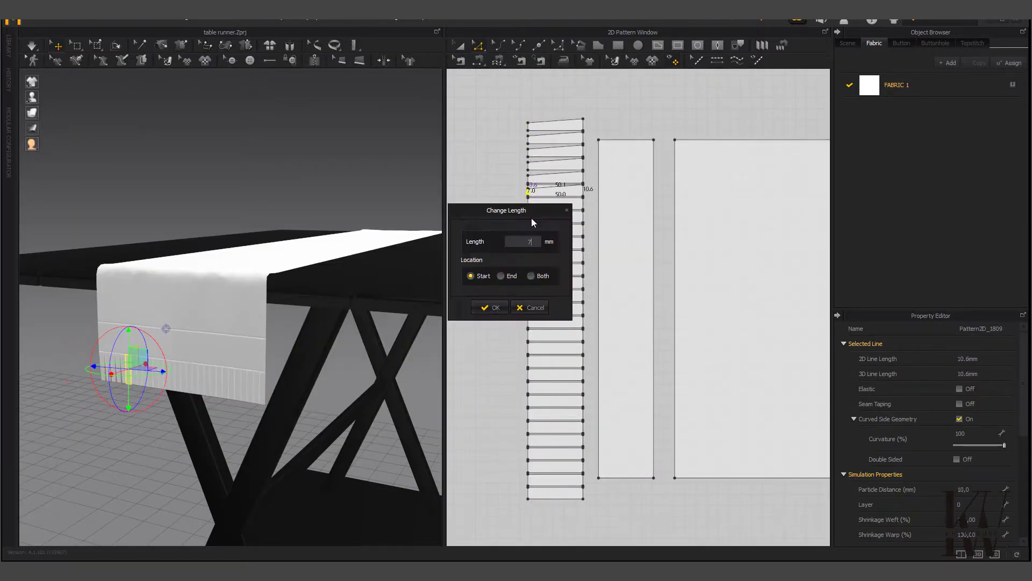
key("Return")
right_click(528, 277)
left_click(551, 318)
right_click(528, 317)
left_click(551, 360)
key("Return")
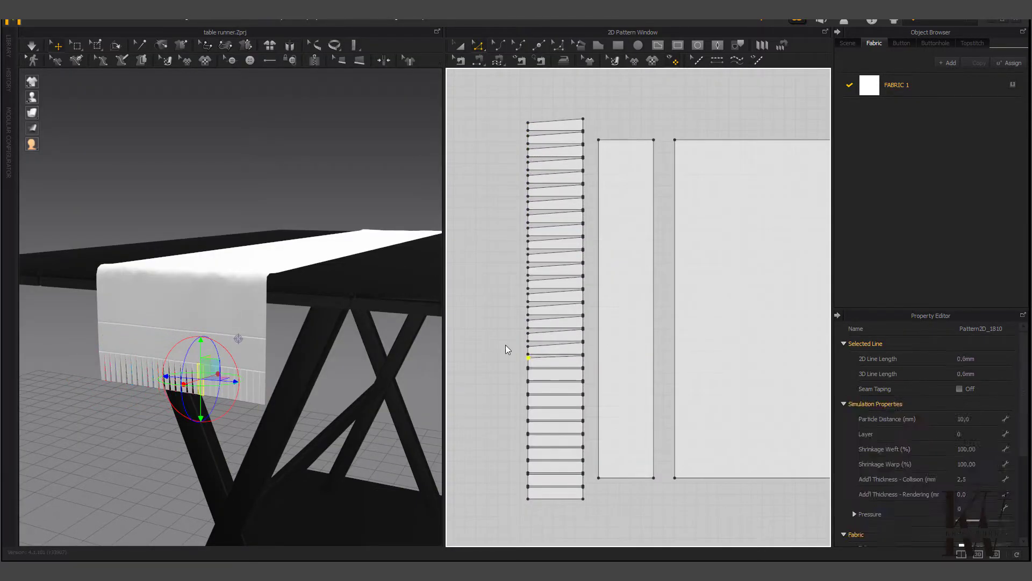
right_click(528, 373)
left_click(546, 417)
scroll(535, 379, "up", 2)
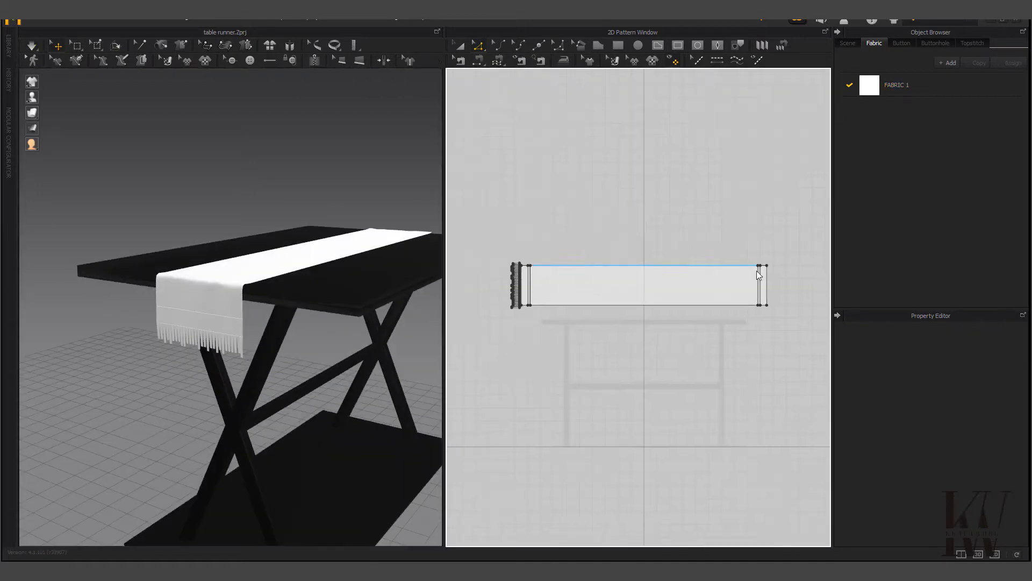
Step: Dismiss the information notice with OK, leaving the fringed runner draped over the table
left_click(527, 303)
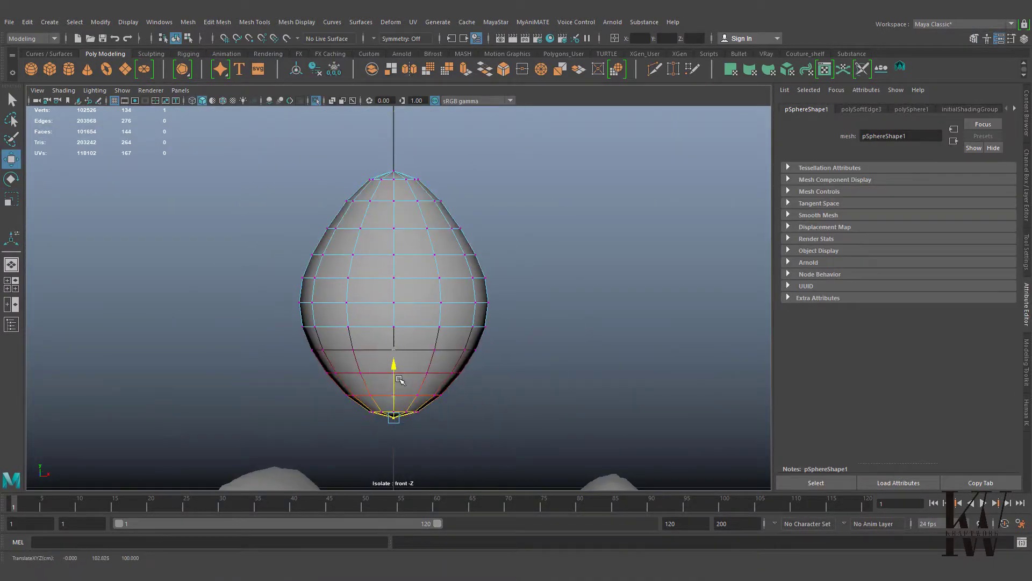
Step: Move the sphere into a lemon shape and start seating it in the fruit bowl
key("w")
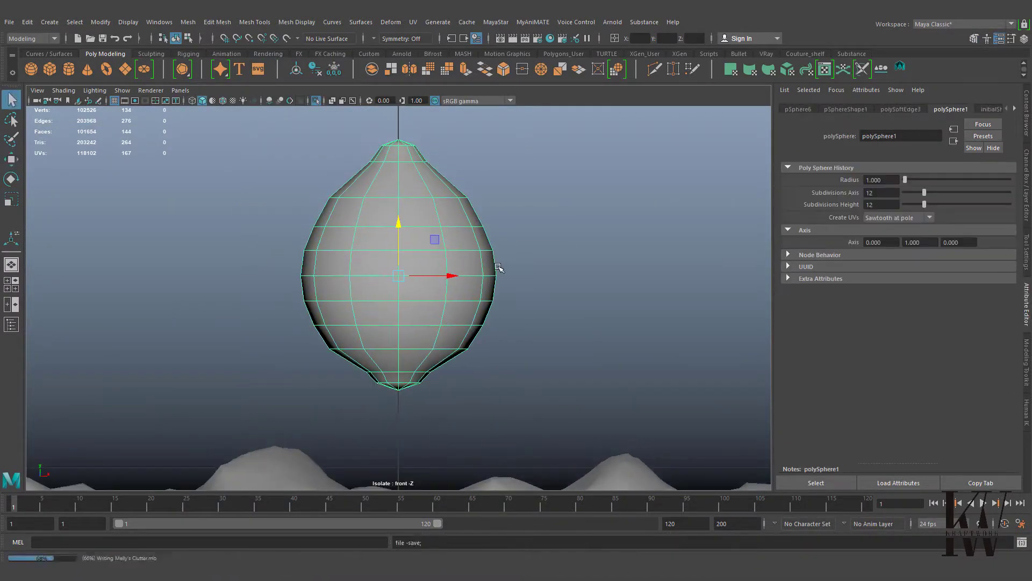
scroll(398, 364, "down", 5)
key("4")
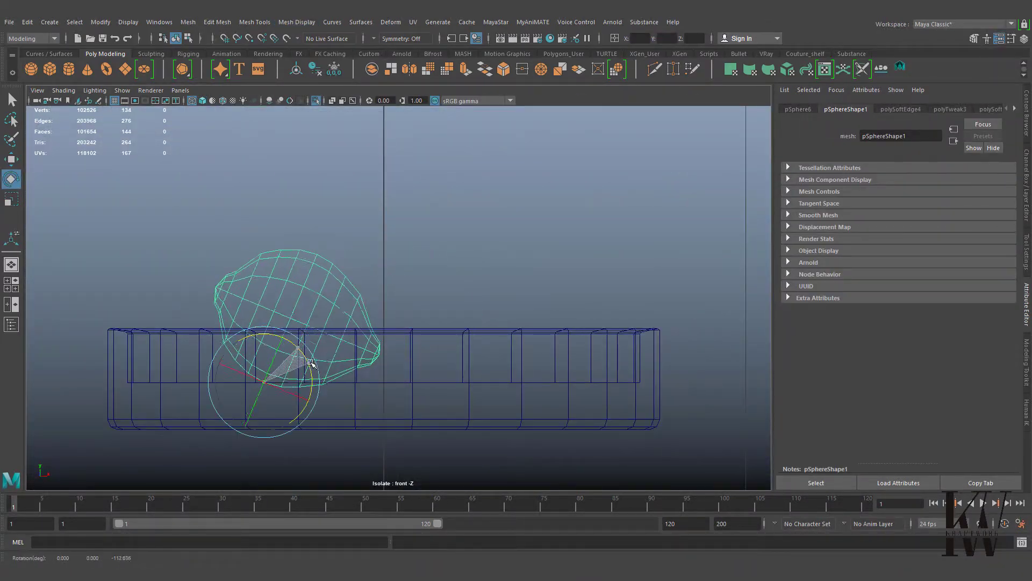